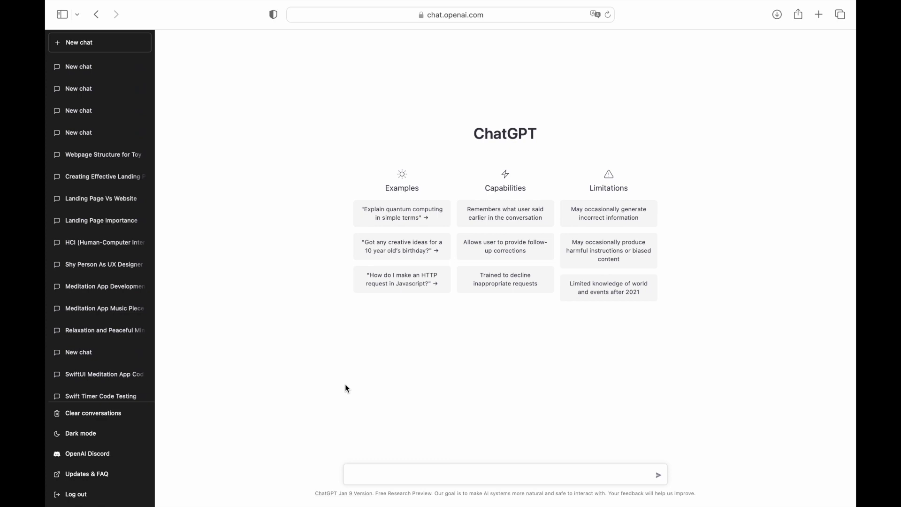
Step: Ask ChatGPT which content sections a web landing page for a sportspeople smartwatch should include
{"action": "left_click", "coordinate": [393, 475]}
{"action": "type", "text": "Explain what content sections I should us f"}
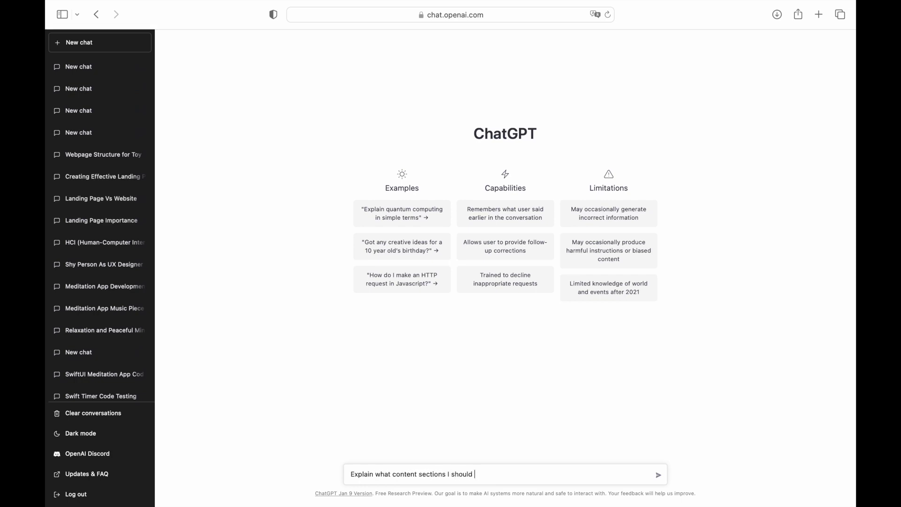
{"action": "key", "text": "BackSpace"}
{"action": "key", "text": "BackSpace"}
{"action": "type", "text": "e for a web landing "}
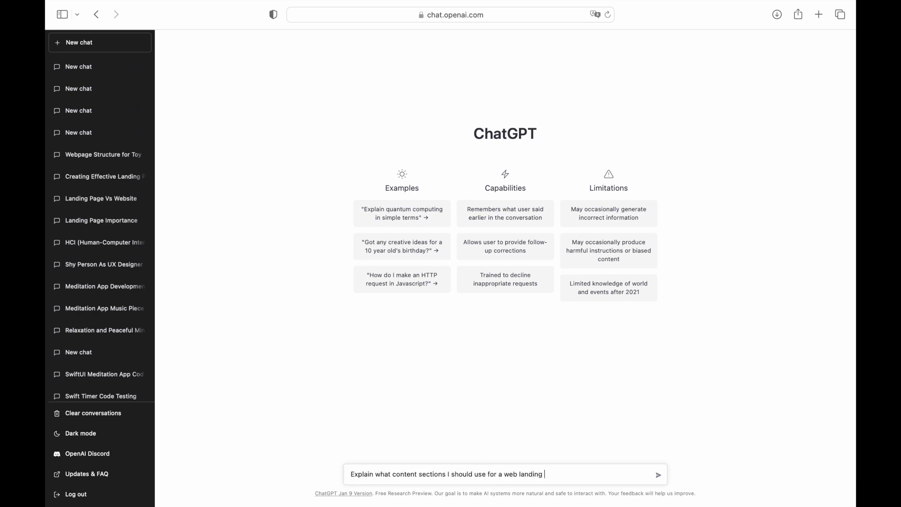
{"action": "type", "text": "page for a smartwatch desig"}
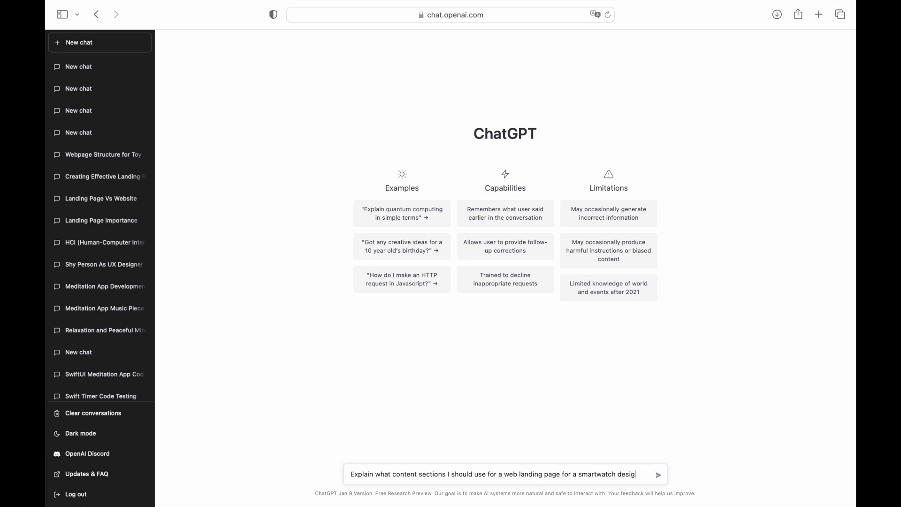
{"action": "type", "text": "ned for sportspeople"}
{"action": "key", "text": "Return"}
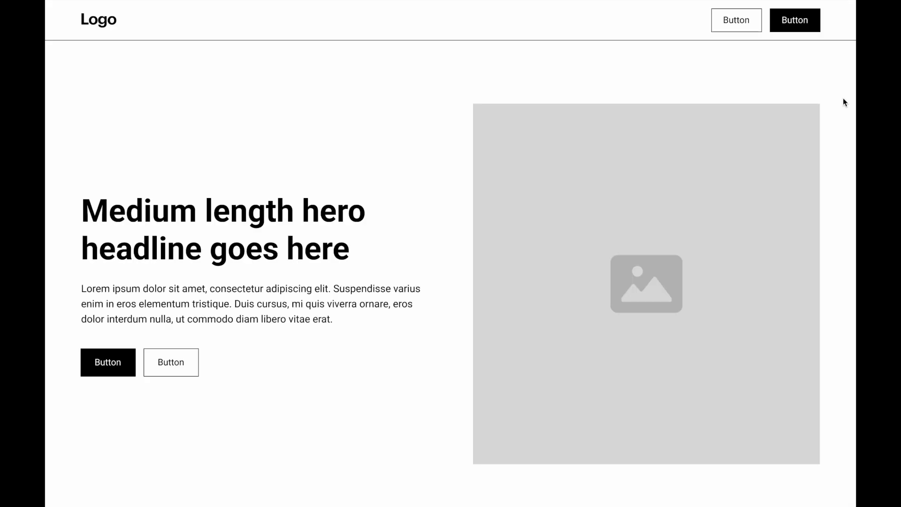
Step: Scroll the wireframe mockup from the hero section down to the call-to-action box and footer
{"action": "scroll", "coordinate": [843, 97], "scroll_direction": "down", "scroll_amount": 8}
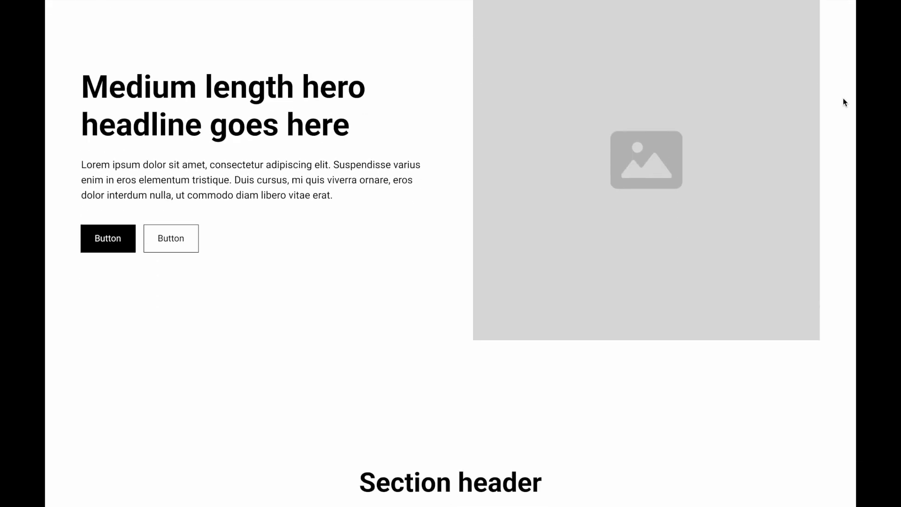
{"action": "scroll", "coordinate": [843, 98], "scroll_direction": "down", "scroll_amount": 12}
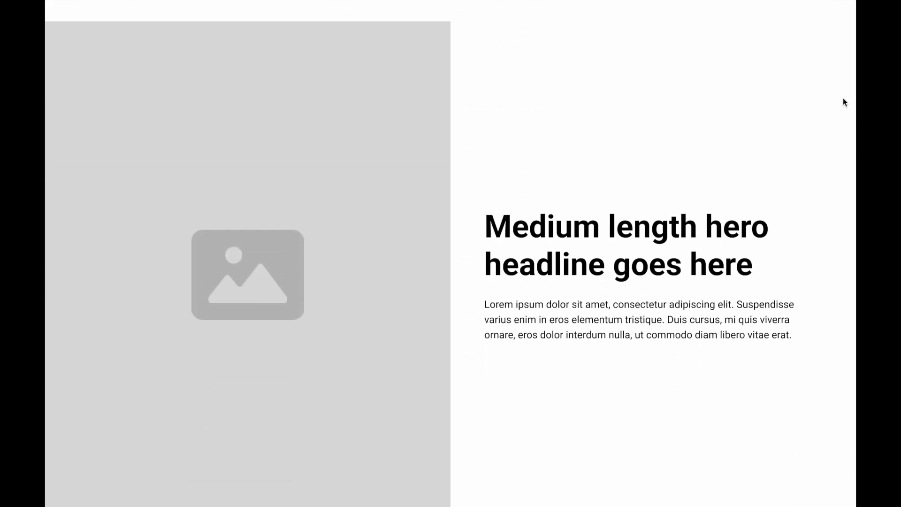
{"action": "scroll", "coordinate": [843, 98], "scroll_direction": "down", "scroll_amount": 15}
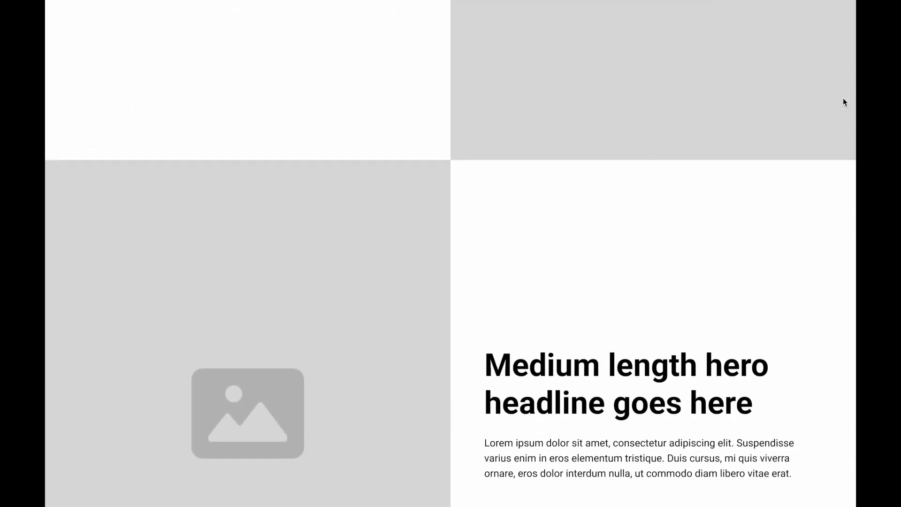
{"action": "scroll", "coordinate": [843, 98], "scroll_direction": "down", "scroll_amount": 16}
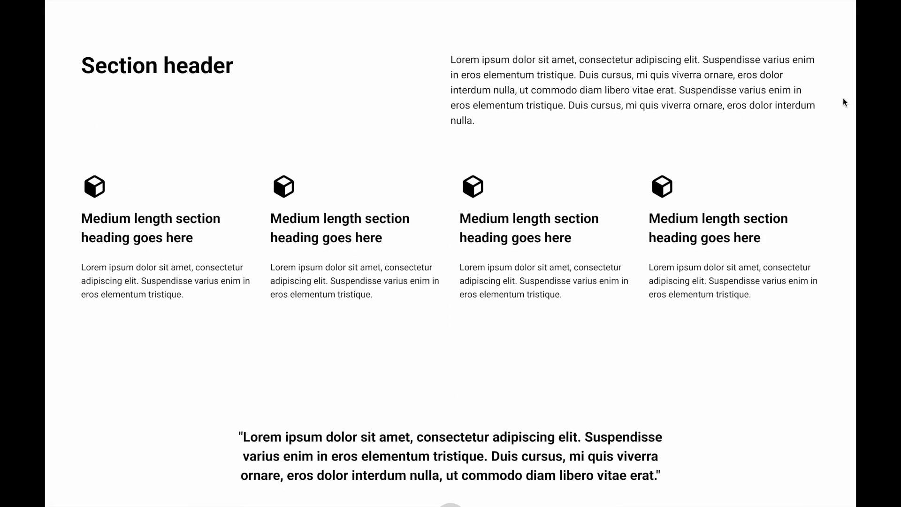
{"action": "scroll", "coordinate": [843, 102], "scroll_direction": "down", "scroll_amount": 9}
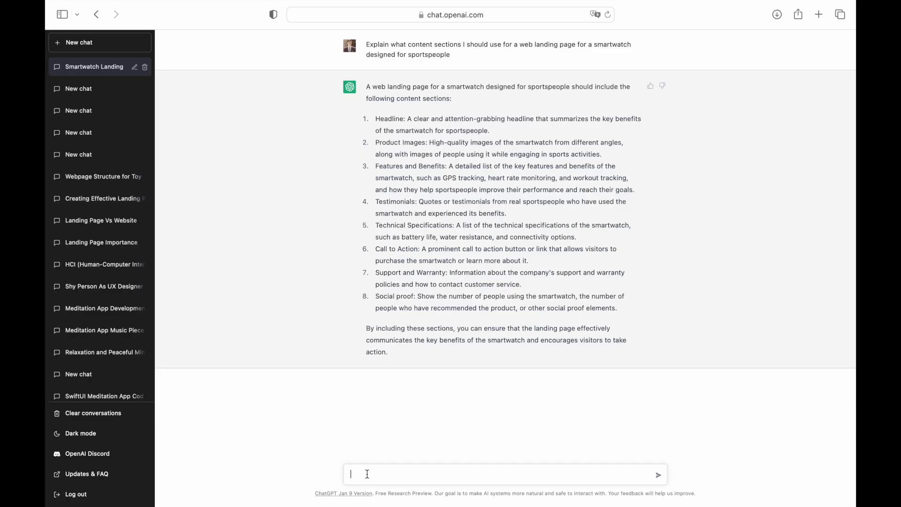
Step: Request a hero headline and key-benefits summary for the sports smartwatch
{"action": "type", "text": "da"}
{"action": "type", "text": "line for smartwatch hero section and summary for"}
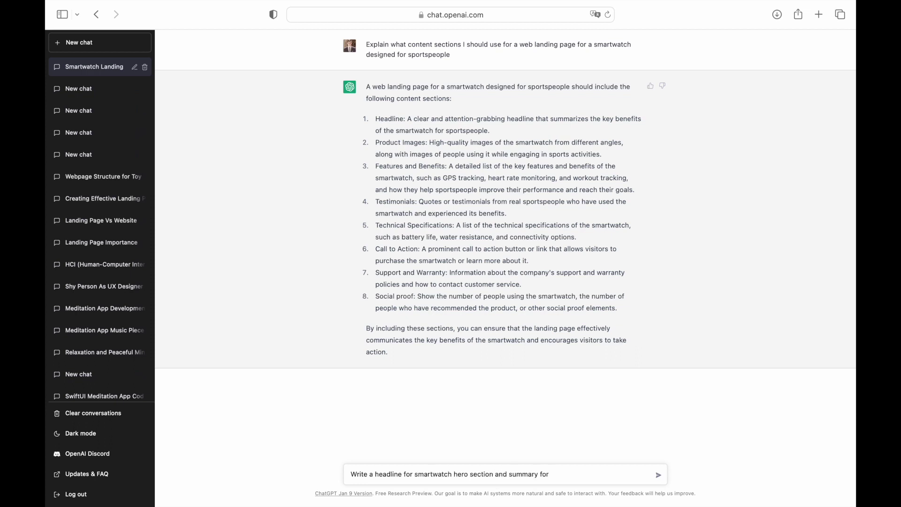
{"action": "type", "text": "fits of using them"}
{"action": "key", "text": "Return"}
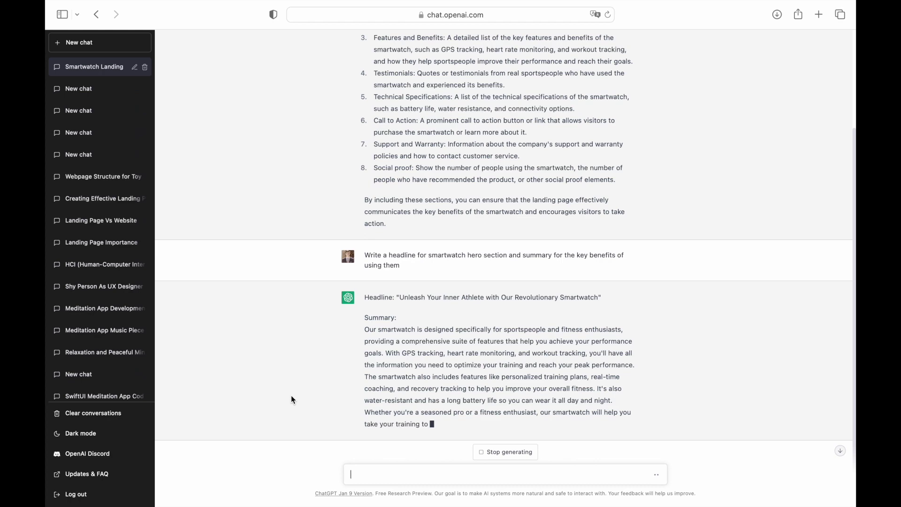
{"action": "scroll", "coordinate": [307, 400], "scroll_direction": "up", "scroll_amount": 3}
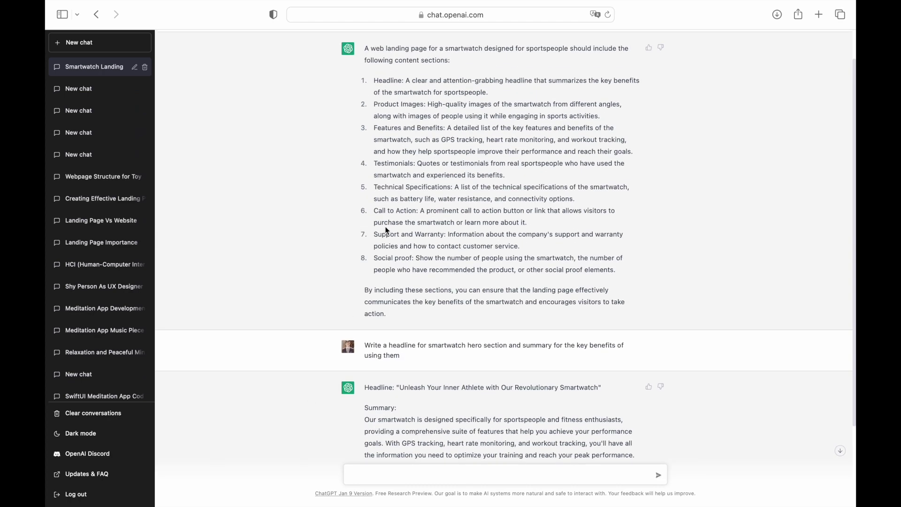
Step: Copy the GPS tracking feature description from the sections list
{"action": "left_click_drag", "start_coordinate": [449, 127], "coordinate": [568, 139]}
{"action": "left_click", "coordinate": [593, 132]}
{"action": "left_click_drag", "start_coordinate": [442, 139], "coordinate": [640, 153]}
{"action": "key", "text": "super+c"}
{"action": "scroll", "coordinate": [641, 235], "scroll_direction": "down", "scroll_amount": 4}
Step: Send 'Explain the features of smartwatches like' followed by the pasted feature list
{"action": "left_click", "coordinate": [469, 475]}
{"action": "type", "text": "Explain the features of smart"}
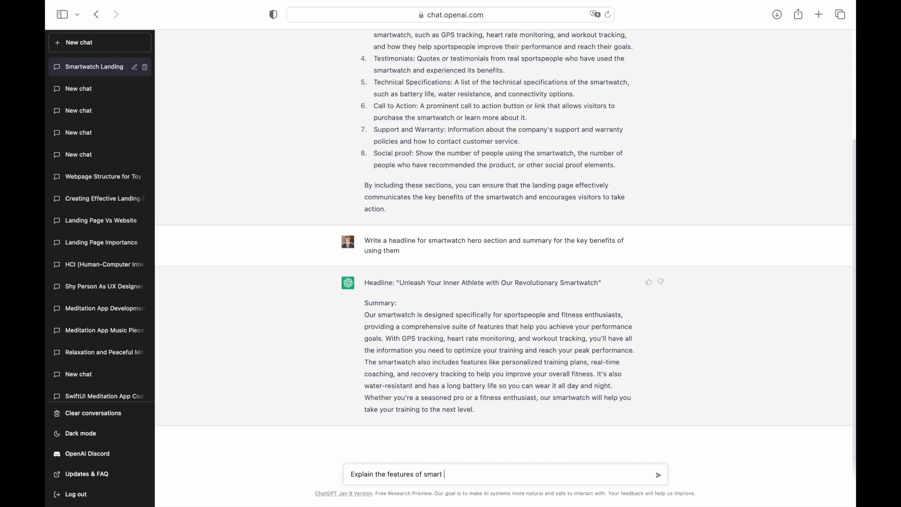
{"action": "type", "text": "watches like"}
{"action": "key", "text": "super+v"}
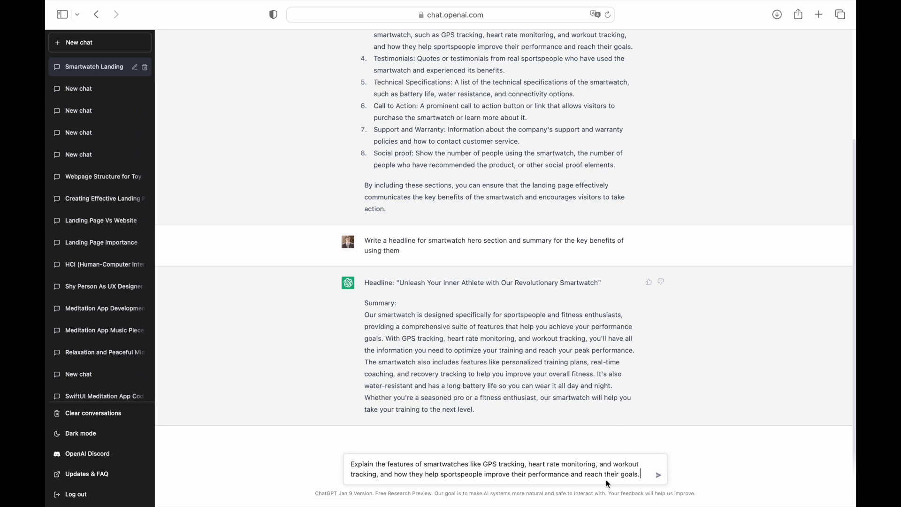
{"action": "key", "text": "Return"}
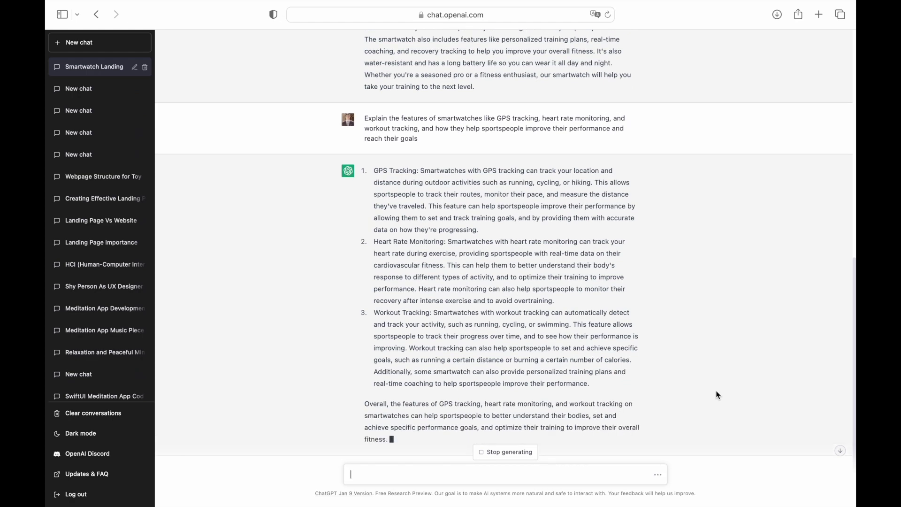
{"action": "scroll", "coordinate": [334, 426], "scroll_direction": "up", "scroll_amount": 6}
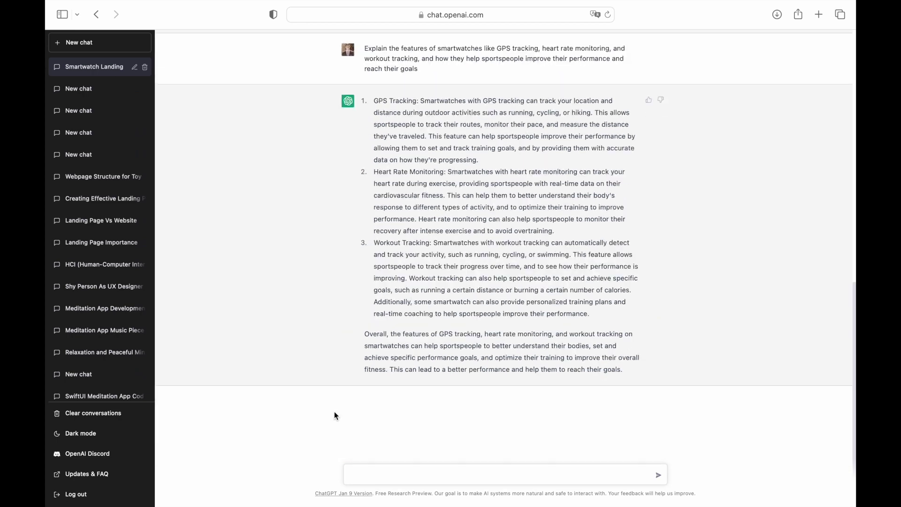
Step: Ask for technical details about battery life, water resistance and connectivity options using the copied list
{"action": "scroll", "coordinate": [334, 411], "scroll_direction": "up", "scroll_amount": 10}
{"action": "left_click_drag", "start_coordinate": [400, 236], "coordinate": [581, 238]}
{"action": "key", "text": "super+c"}
{"action": "scroll", "coordinate": [426, 454], "scroll_direction": "down", "scroll_amount": 15}
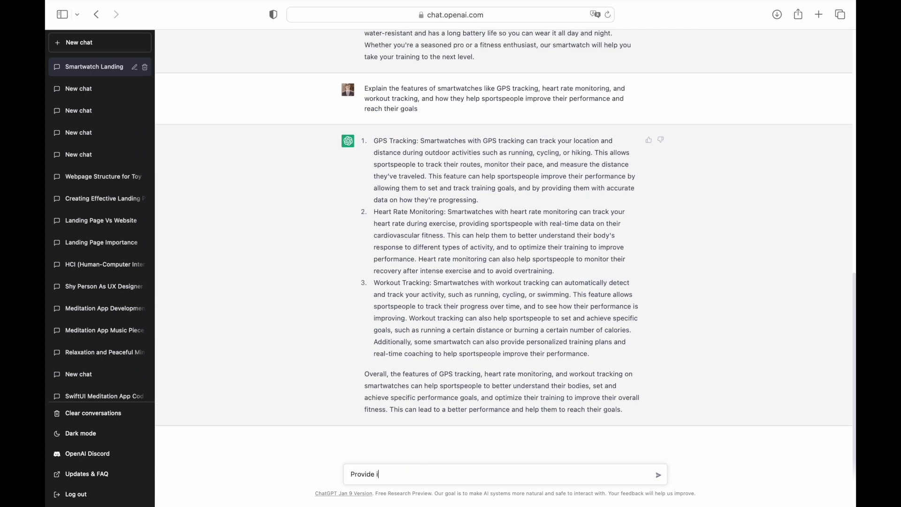
{"action": "key", "text": "BackSpace"}
{"action": "key", "text": "BackSpace"}
{"action": "type", "text": "on about technical details of good smartwatches such as"}
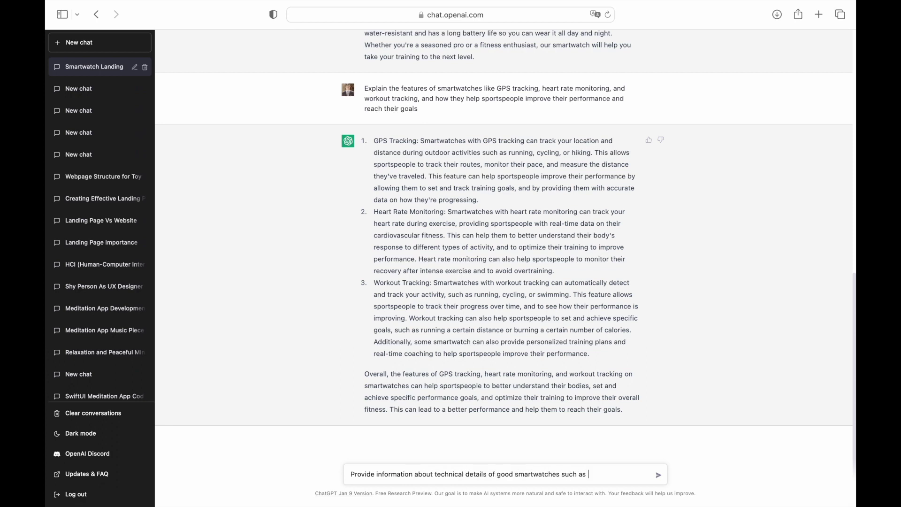
{"action": "key", "text": "super+v"}
{"action": "key", "text": "Return"}
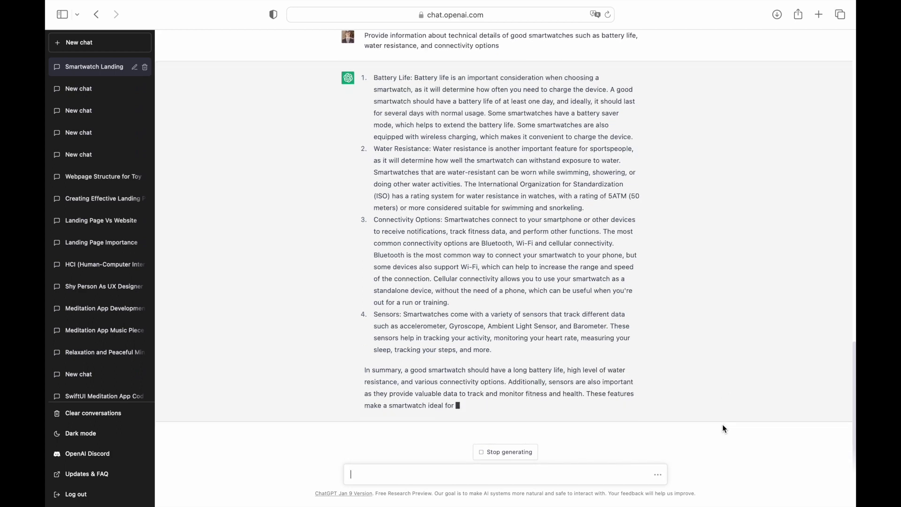
Step: Select the testimonials description in the suggested sections list
{"action": "scroll", "coordinate": [309, 380], "scroll_direction": "up", "scroll_amount": 3}
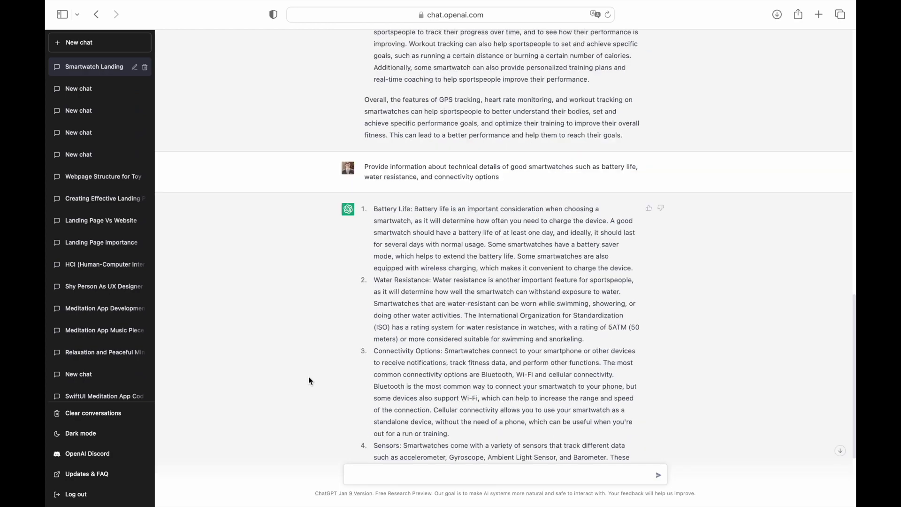
{"action": "scroll", "coordinate": [308, 377], "scroll_direction": "up", "scroll_amount": 15}
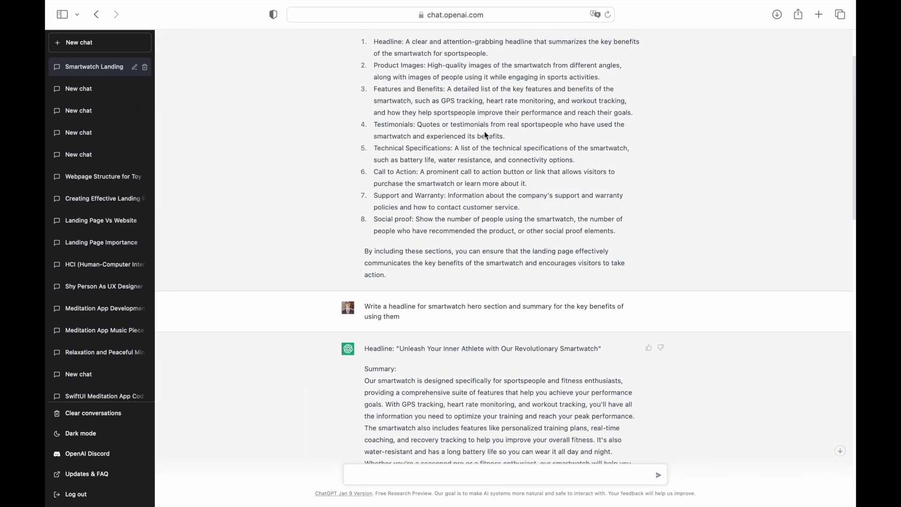
{"action": "left_click_drag", "start_coordinate": [492, 125], "coordinate": [517, 137]}
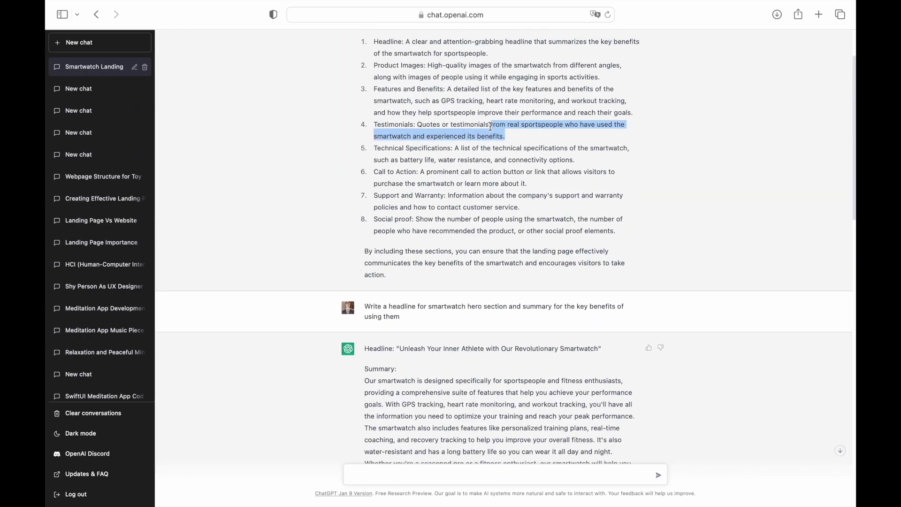
Step: Request three testimonials from sportspeople who used the smartwatch, then ask for shorter versions
{"action": "scroll", "coordinate": [391, 389], "scroll_direction": "down", "scroll_amount": 15}
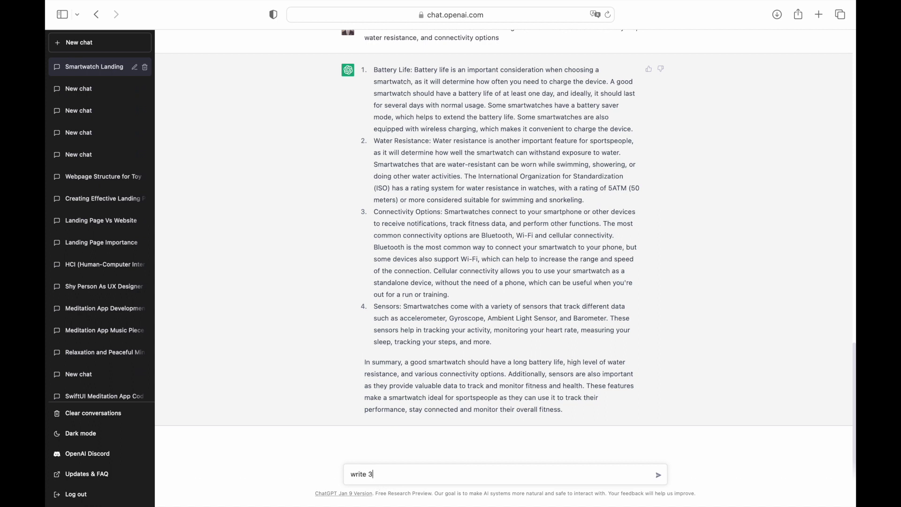
{"action": "type", "text": "tes"}
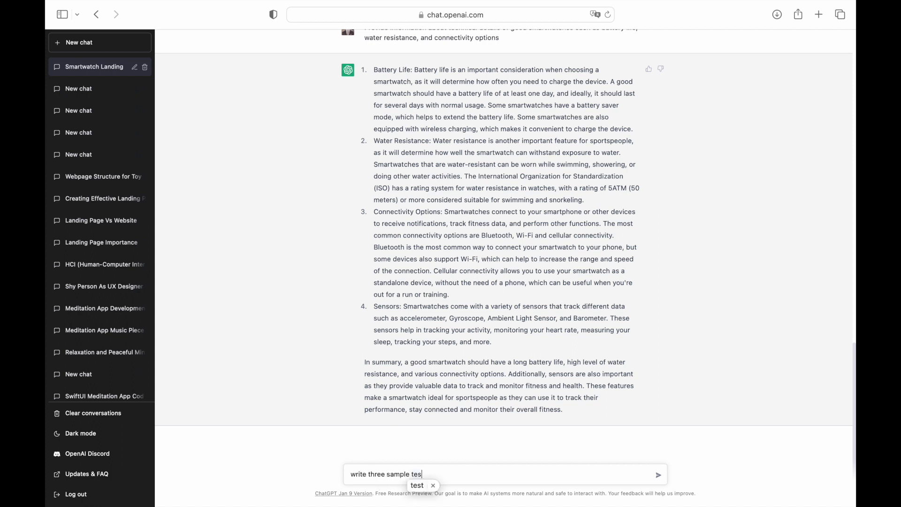
{"action": "type", "text": "timonials from real sportspeople who have used the smartwatch and experienced its benefits."}
{"action": "left_click", "coordinate": [467, 464]}
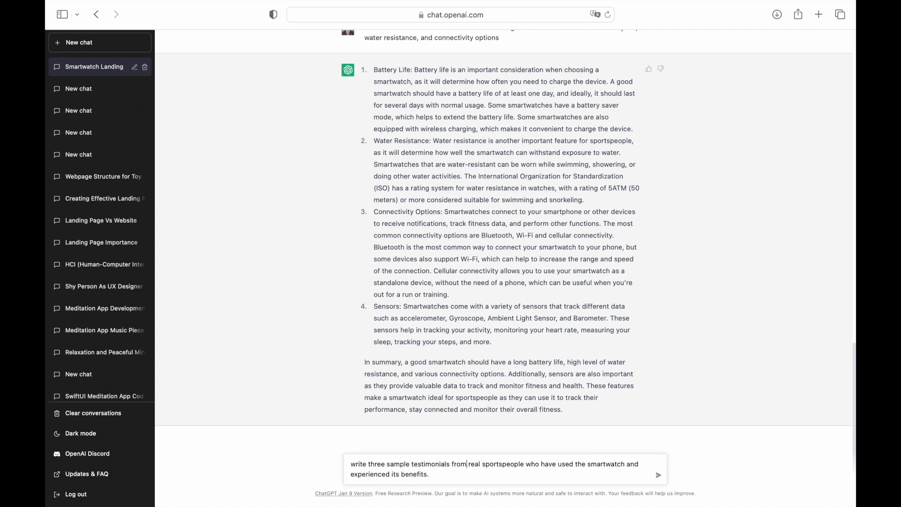
{"action": "key", "text": "BackSpace"}
{"action": "key", "text": "Return"}
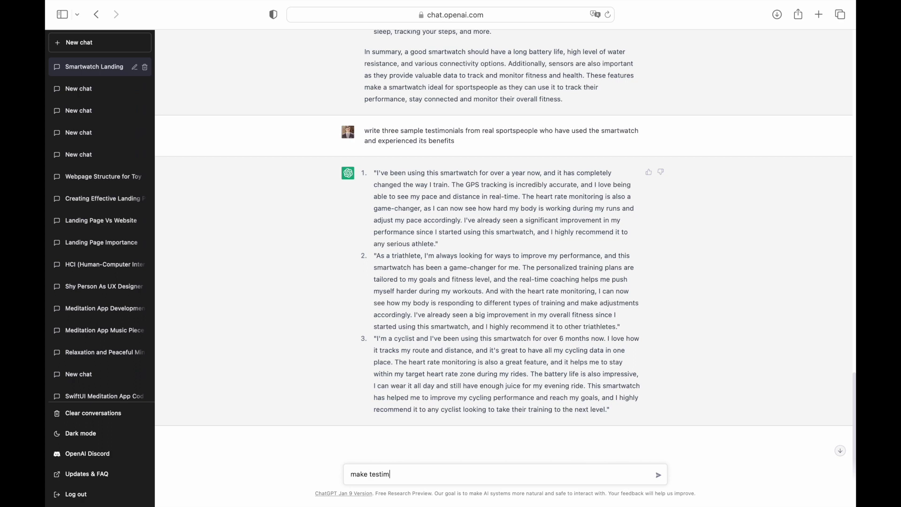
{"action": "type", "text": "onials shorter"}
{"action": "key", "text": "Return"}
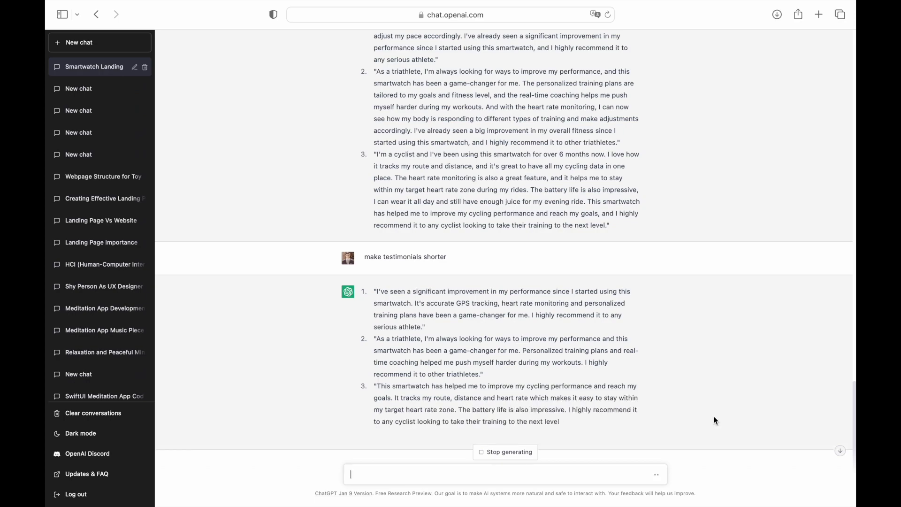
Step: Copy the Call to Action description and ask for CTA button labels aimed at sportspeople
{"action": "scroll", "coordinate": [308, 383], "scroll_direction": "up", "scroll_amount": 10}
{"action": "scroll", "coordinate": [309, 379], "scroll_direction": "up", "scroll_amount": 15}
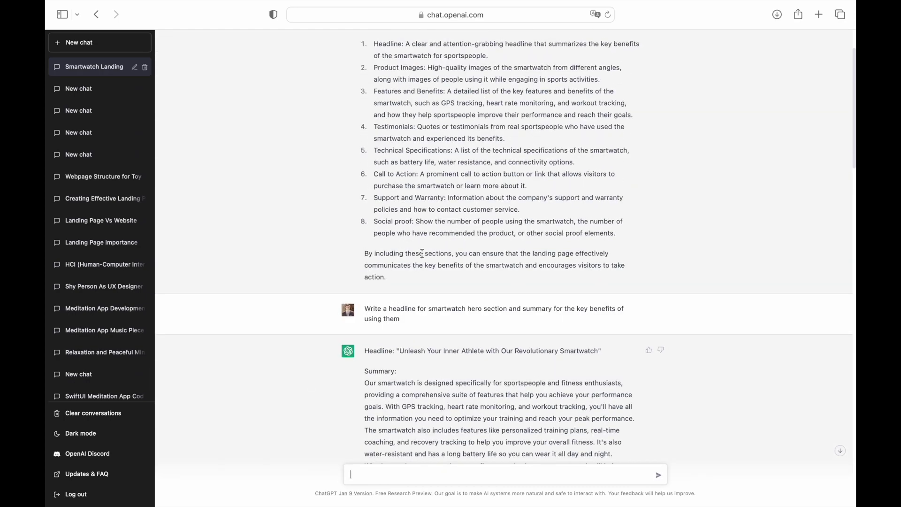
{"action": "left_click_drag", "start_coordinate": [529, 198], "coordinate": [376, 185]}
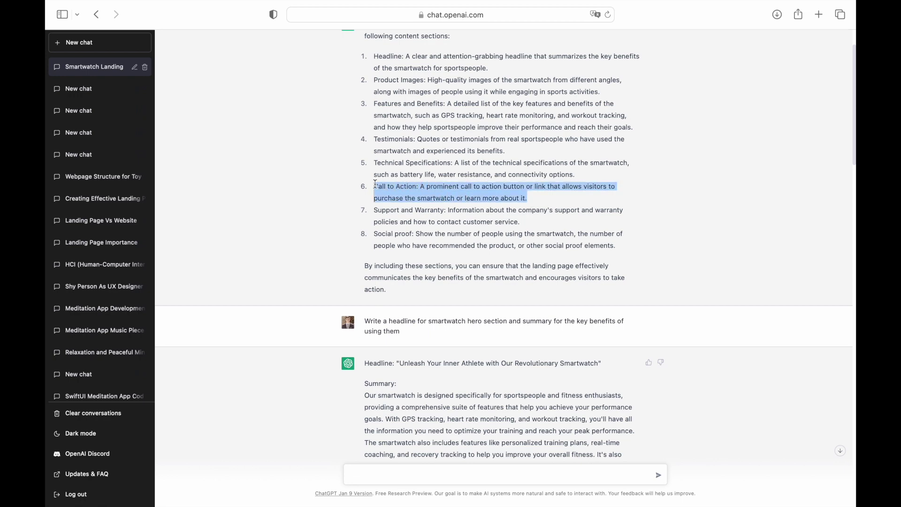
{"action": "scroll", "coordinate": [404, 438], "scroll_direction": "down", "scroll_amount": 20}
{"action": "left_click", "coordinate": [404, 474]}
{"action": "type", "text": "Su"}
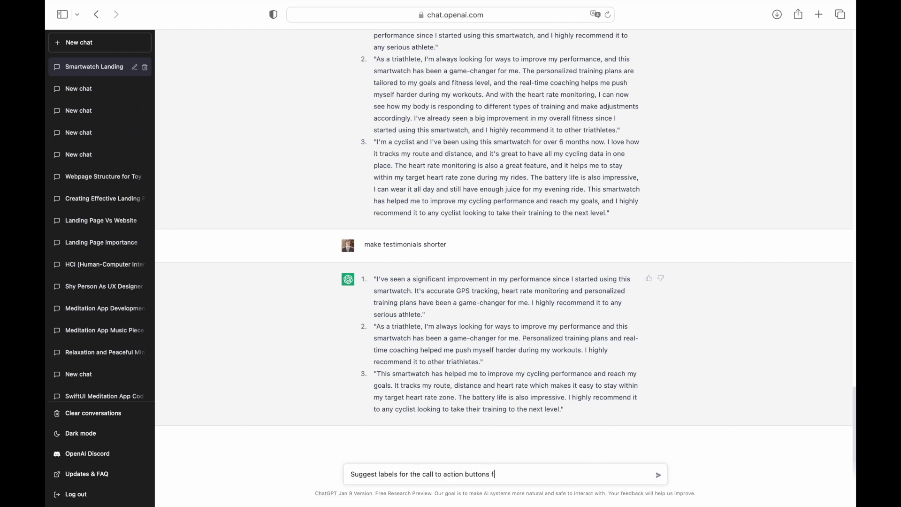
{"action": "type", "text": "anding page for smartwatches for sports"}
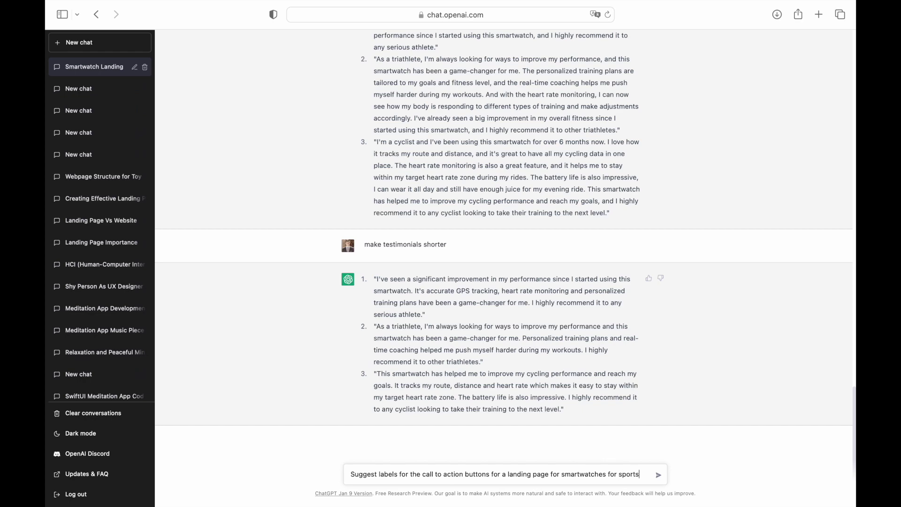
{"action": "type", "text": "people"}
{"action": "key", "text": "Return"}
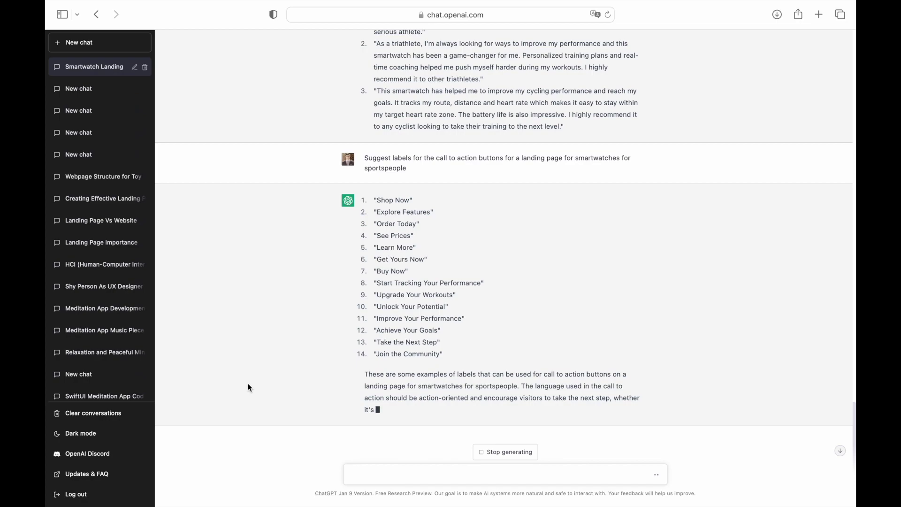
Step: Paste the copied Support and Warranty description into a 'Provide information about' prompt
{"action": "scroll", "coordinate": [294, 401], "scroll_direction": "up", "scroll_amount": 20}
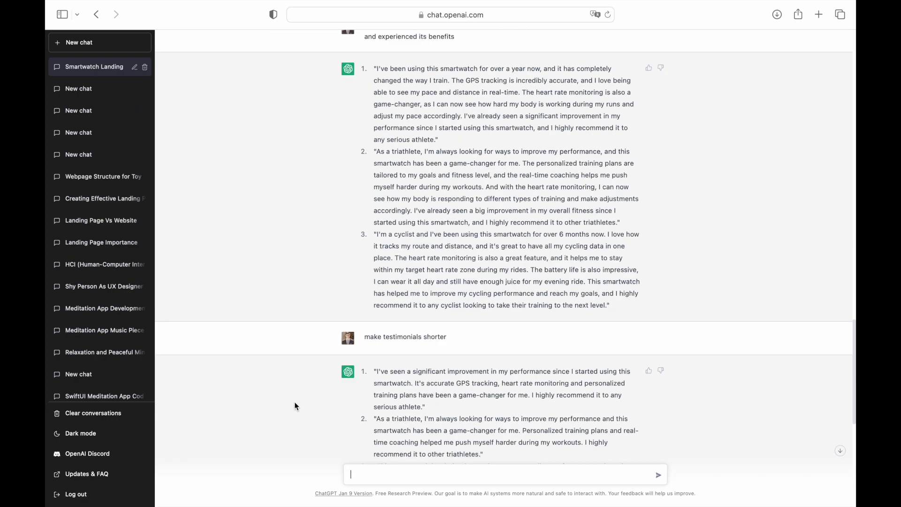
{"action": "scroll", "coordinate": [294, 401], "scroll_direction": "up", "scroll_amount": 15}
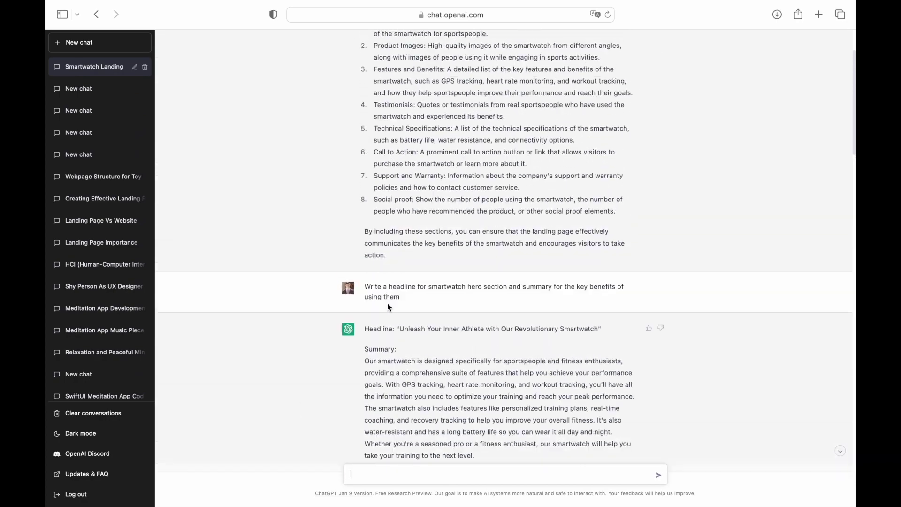
{"action": "left_click_drag", "start_coordinate": [529, 191], "coordinate": [370, 177]}
{"action": "key", "text": "super+c"}
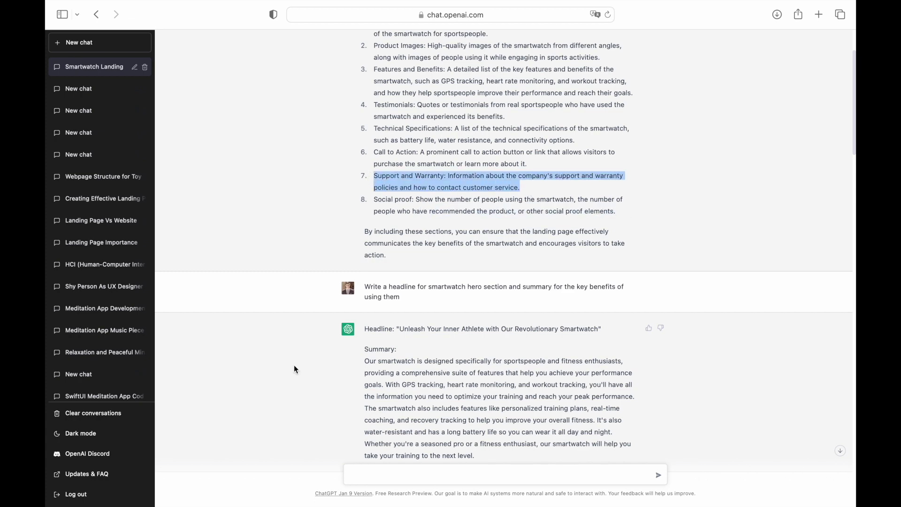
{"action": "scroll", "coordinate": [296, 369], "scroll_direction": "down", "scroll_amount": 20}
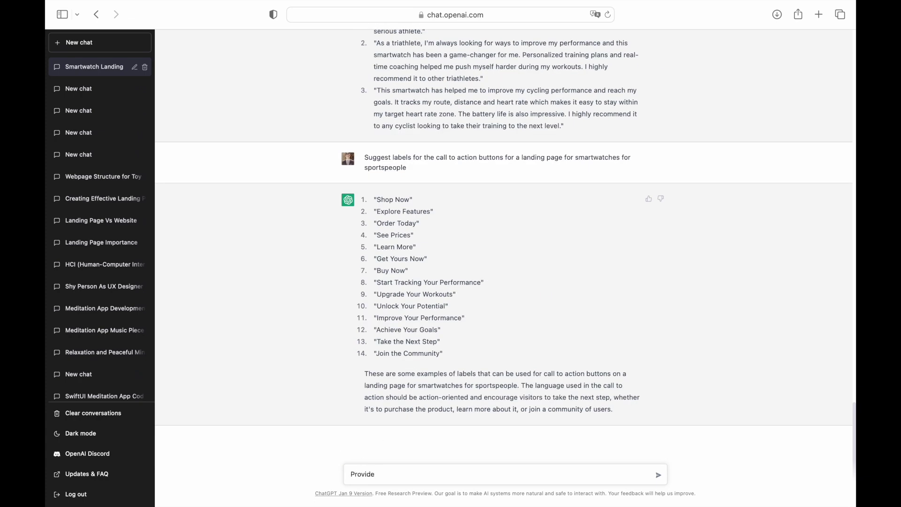
{"action": "type", "text": "information about"}
{"action": "key", "text": "super+v"}
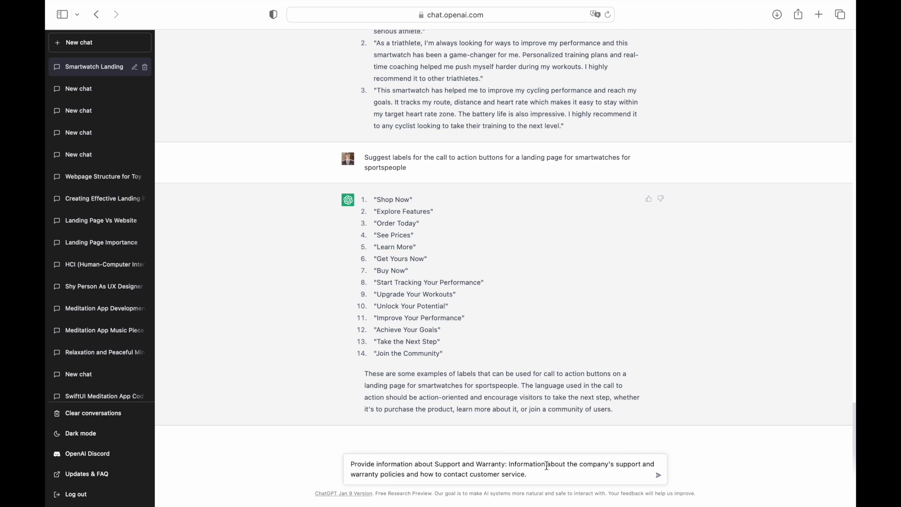
Step: Reword it to ask for example support and warranty information for smartwatches, and send
{"action": "left_click_drag", "start_coordinate": [547, 465], "coordinate": [414, 464]}
{"action": "key", "text": "BackSpace"}
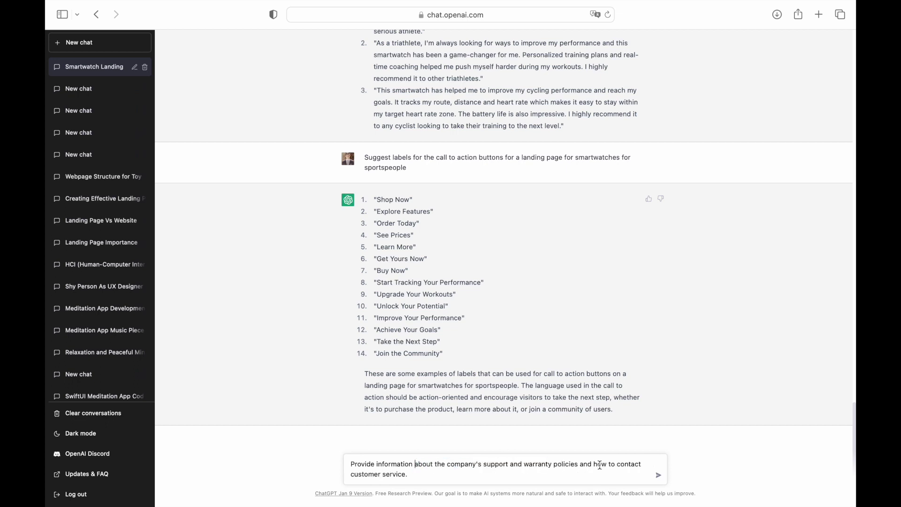
{"action": "left_click", "coordinate": [582, 465]}
{"action": "type", "text": "for smartwatches"}
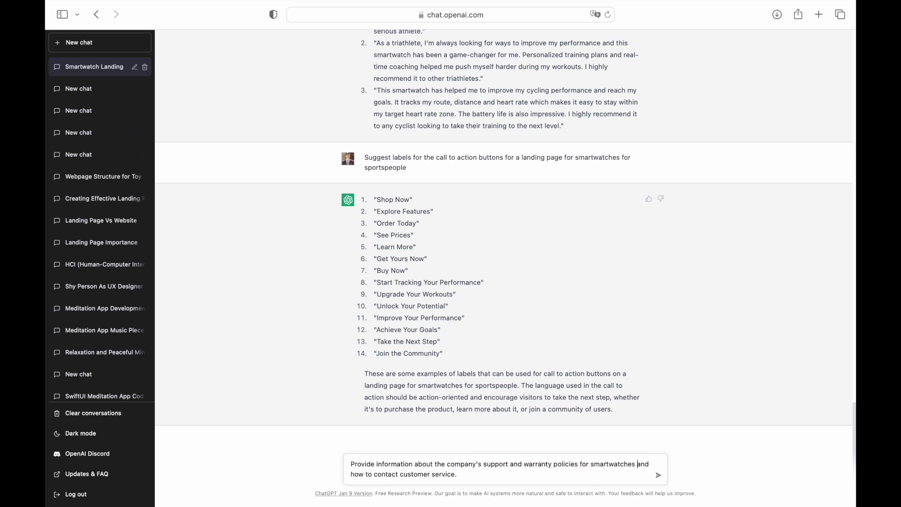
{"action": "left_click", "coordinate": [378, 464]}
{"action": "type", "text": "example of"}
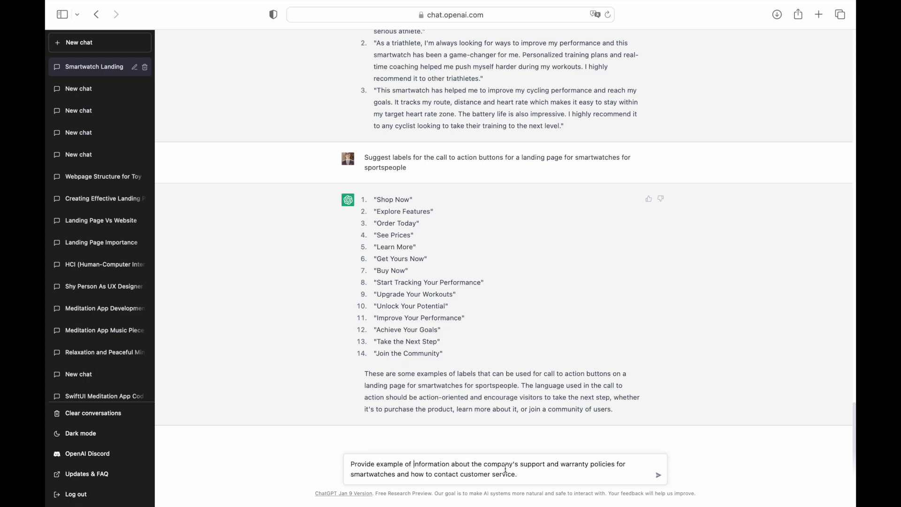
{"action": "key", "text": "Return"}
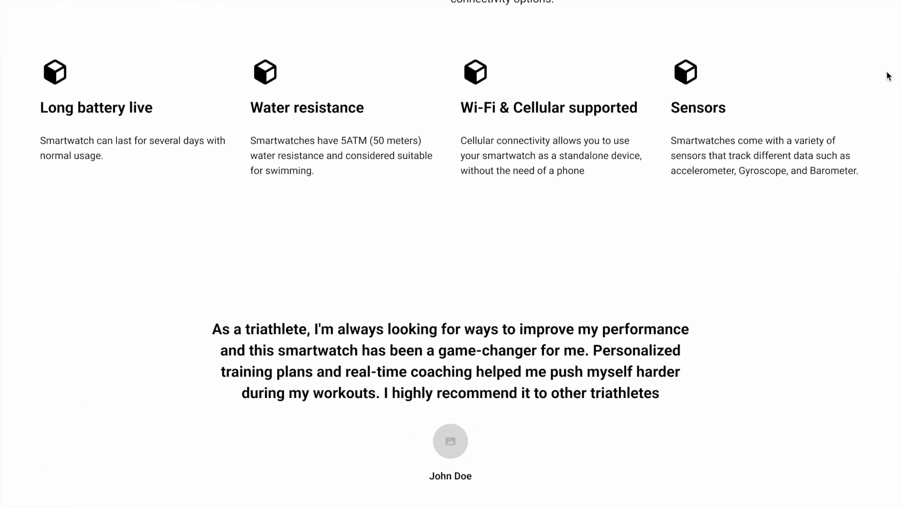
{"action": "scroll", "coordinate": [888, 76], "scroll_direction": "down", "scroll_amount": 15}
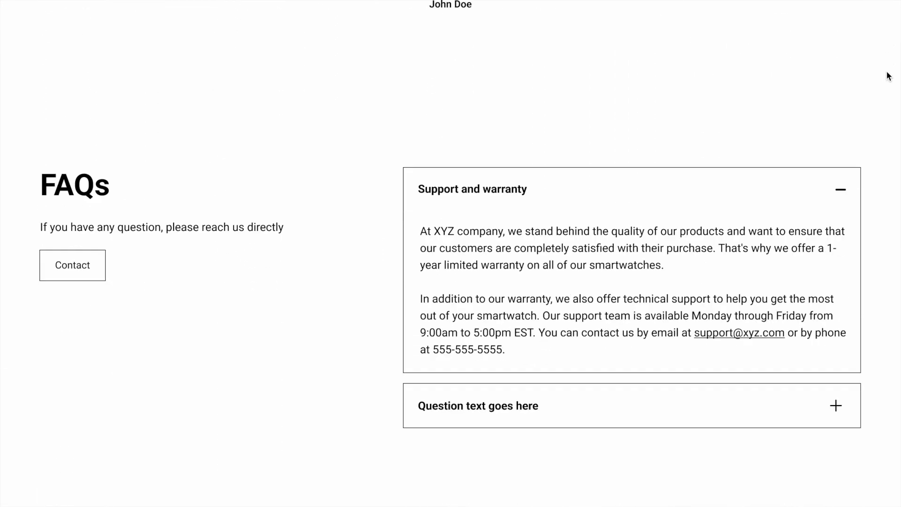
{"action": "scroll", "coordinate": [888, 76], "scroll_direction": "down", "scroll_amount": 5}
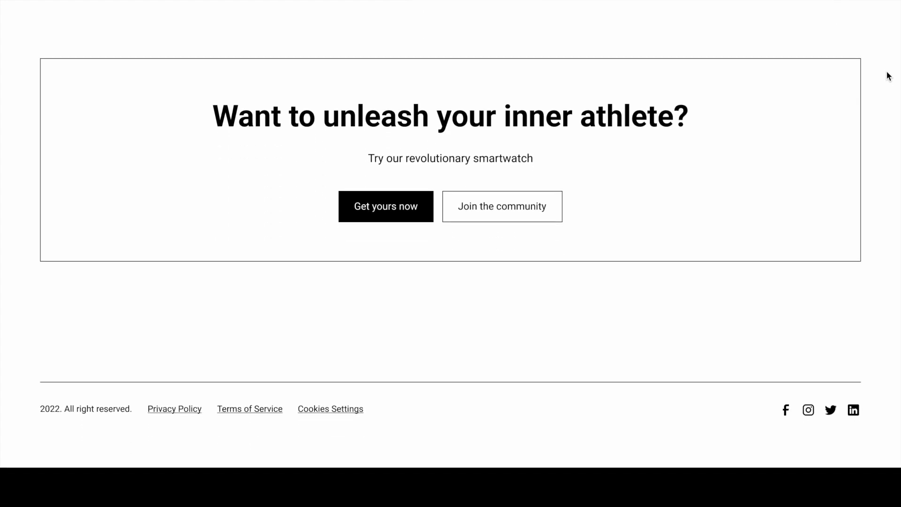